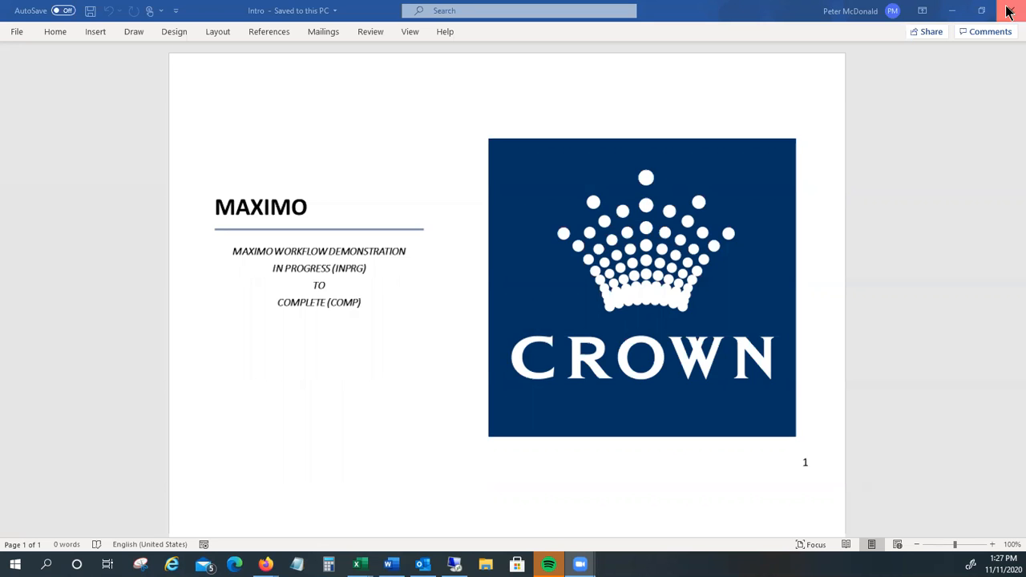
Step: Close the intro document and open the first "Complete the work order tasks" assignment from the Maximo Start Center inbox
left_click(1009, 11)
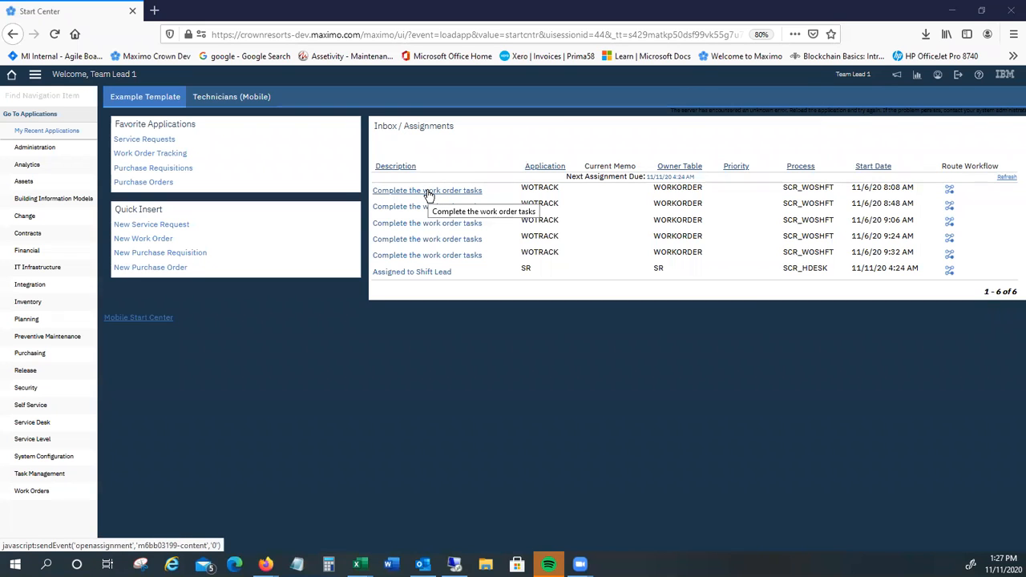
left_click(398, 190)
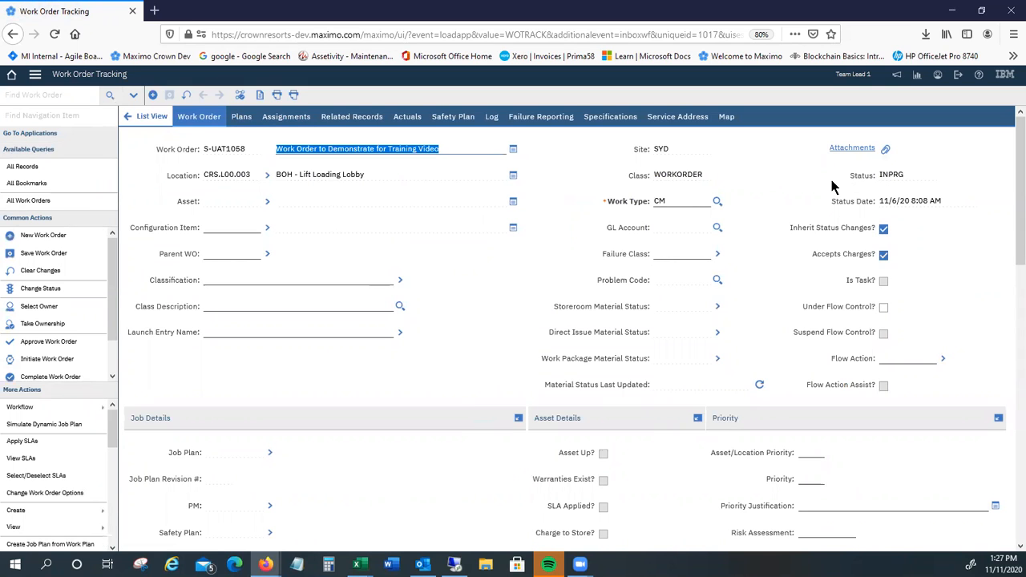
Step: View the work order's workflow assignments to check who holds the current task, and close the list
left_click(32, 408)
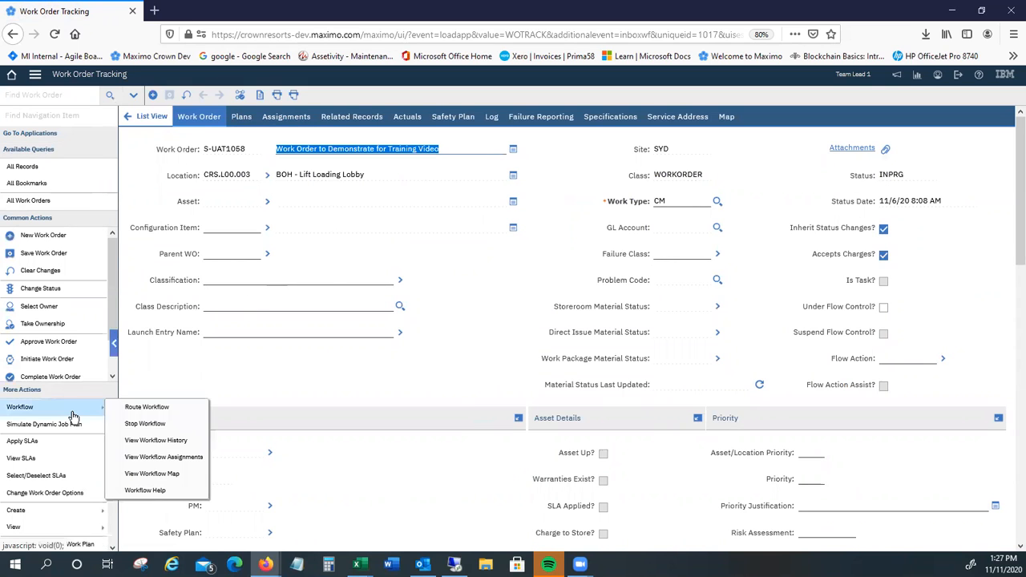
left_click(163, 458)
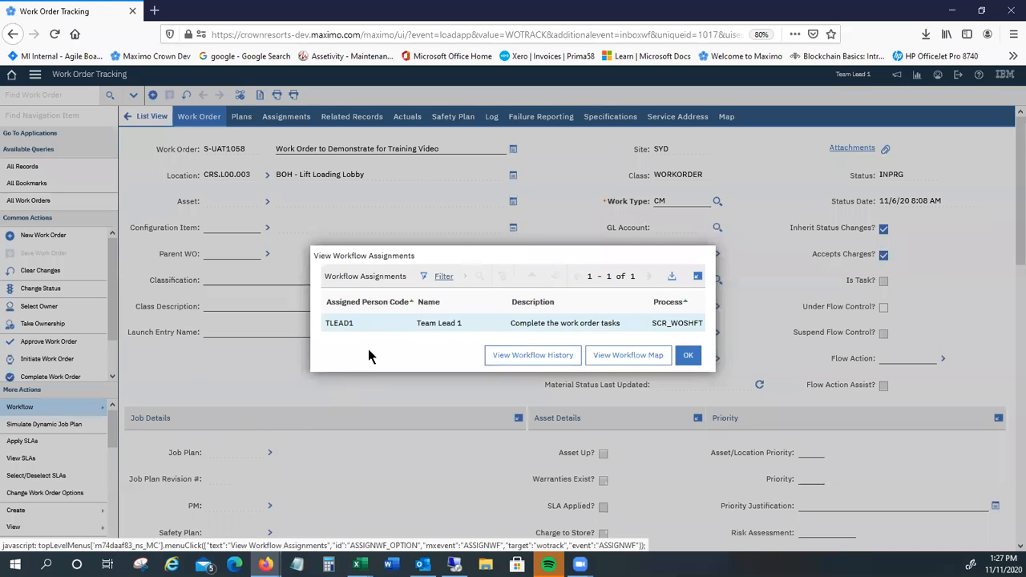
left_click(692, 355)
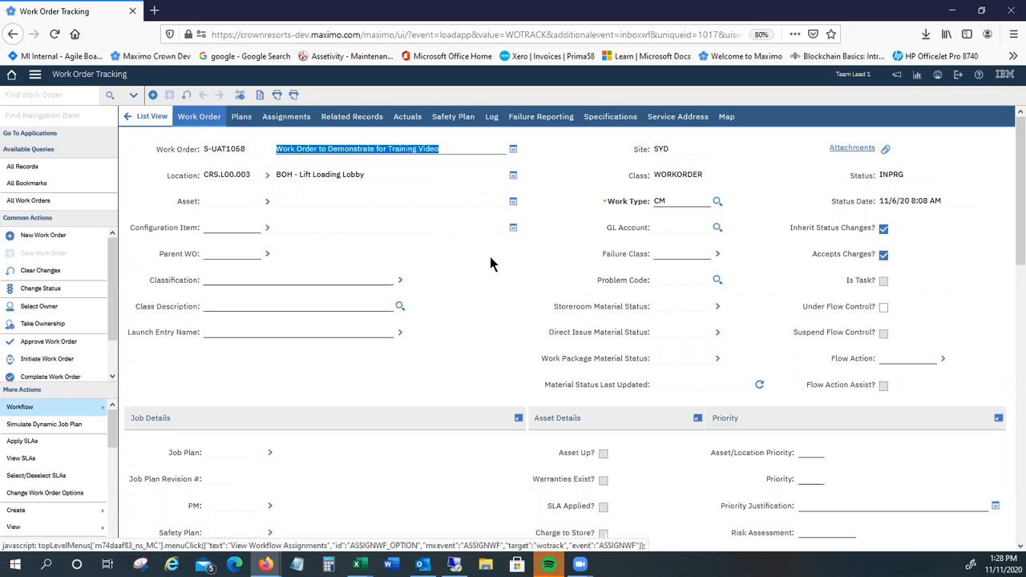
Step: Route the work order through the workflow with "Proceed to Complete Work Order" and dismiss the work order costs note
left_click(242, 97)
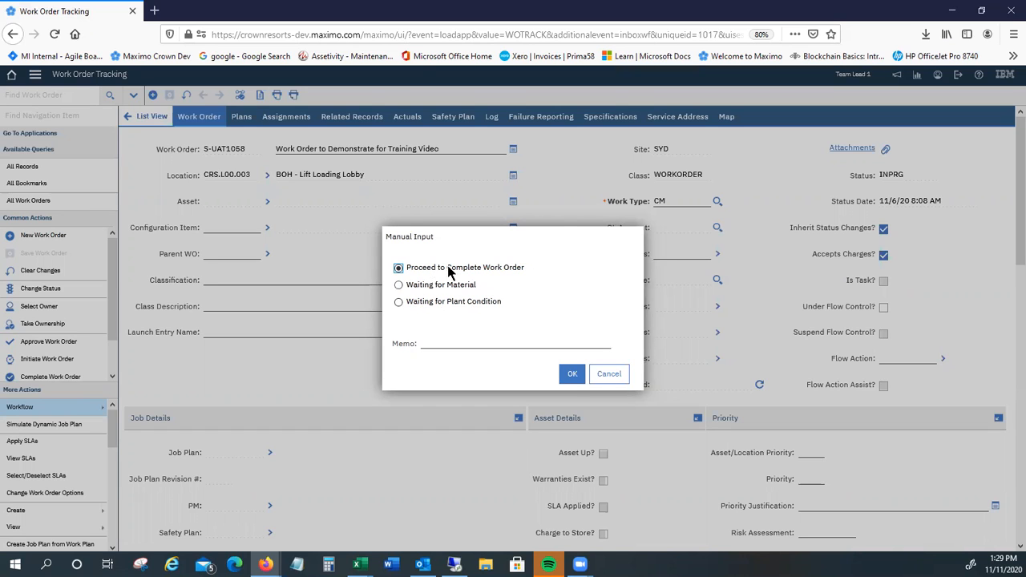
left_click(574, 377)
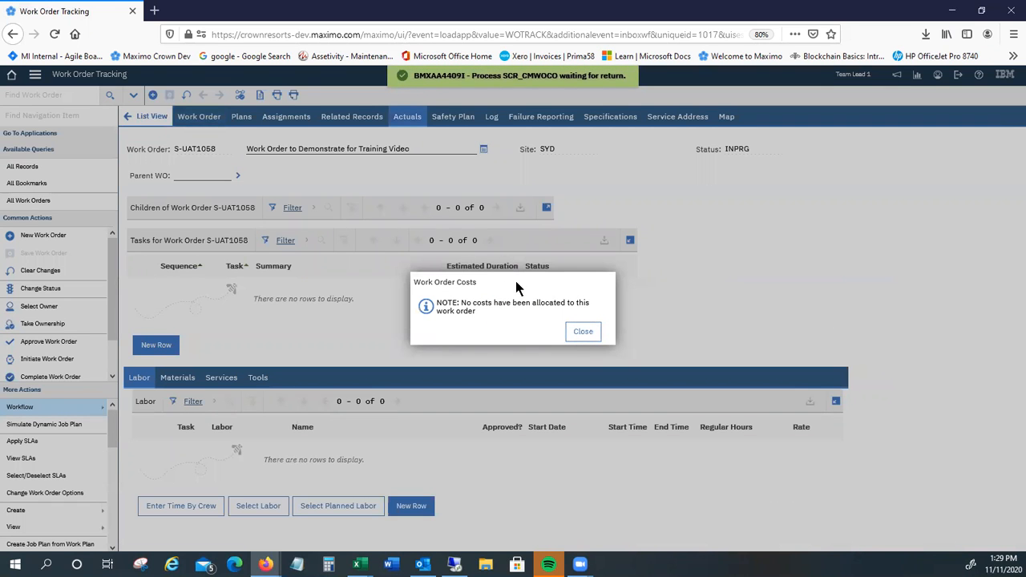
left_click(583, 332)
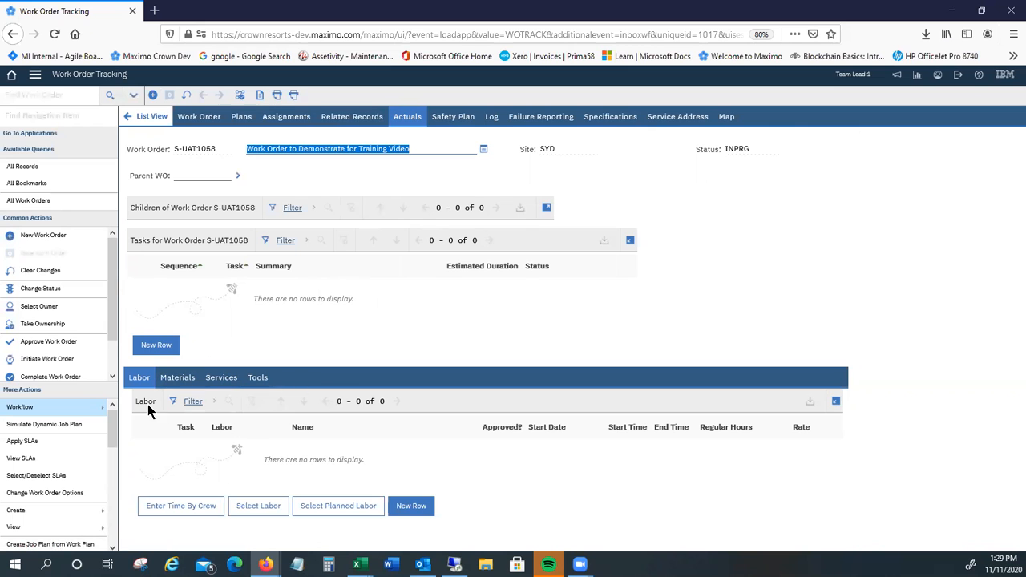
Step: Add a labor row to the work order's actuals and select TEST1 as the labor
left_click(409, 507)
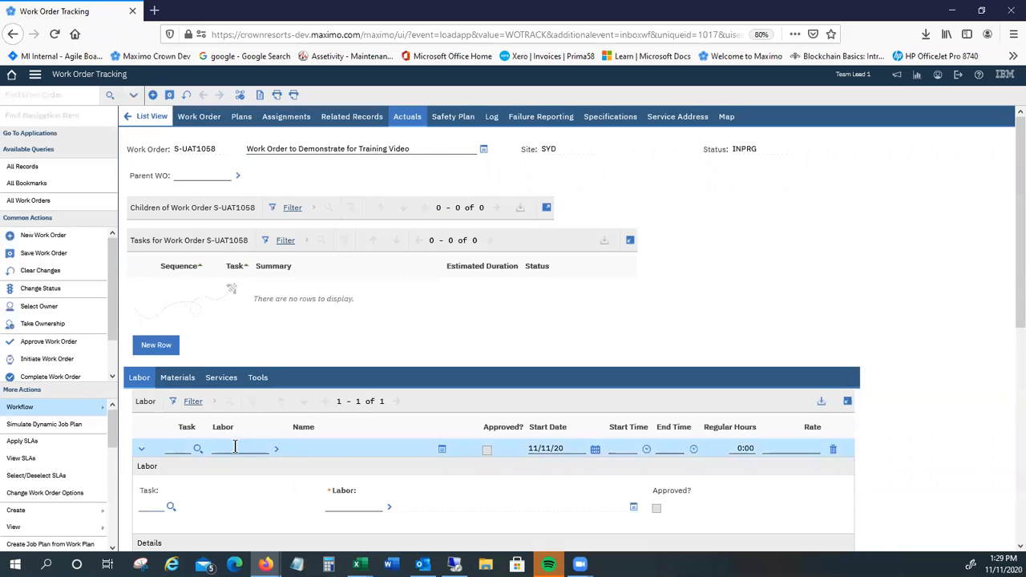
left_click(276, 451)
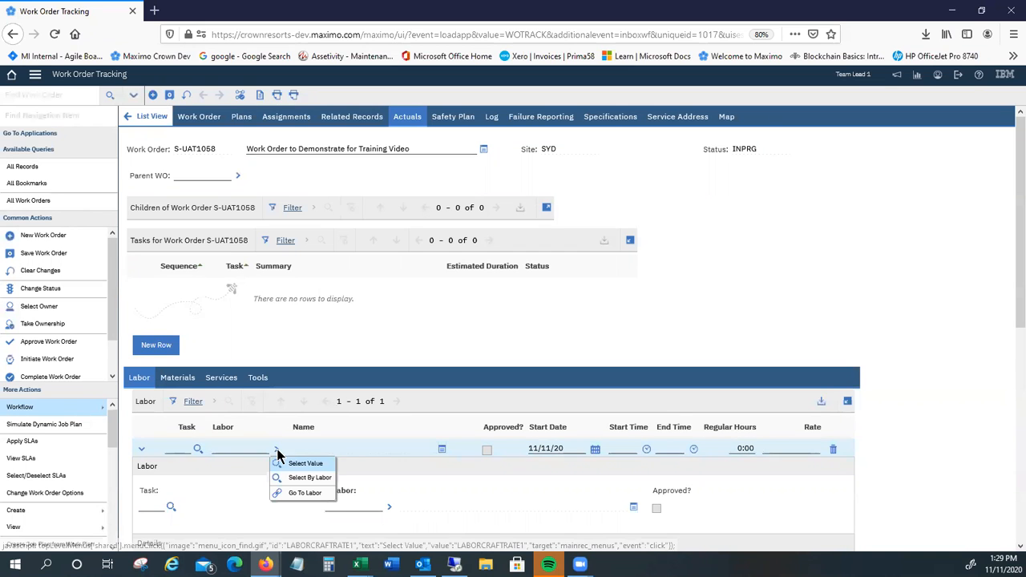
left_click(301, 464)
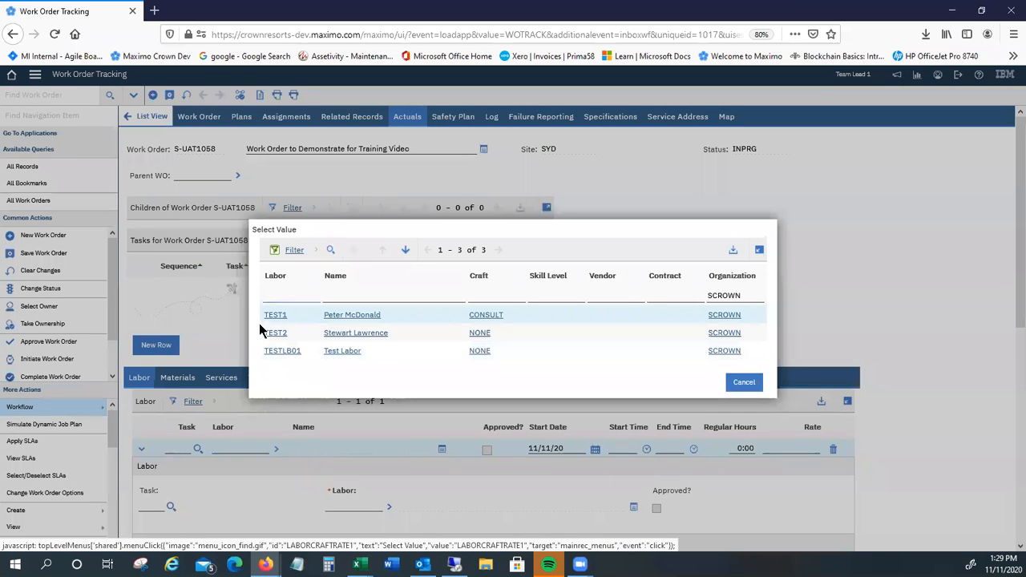
left_click(277, 316)
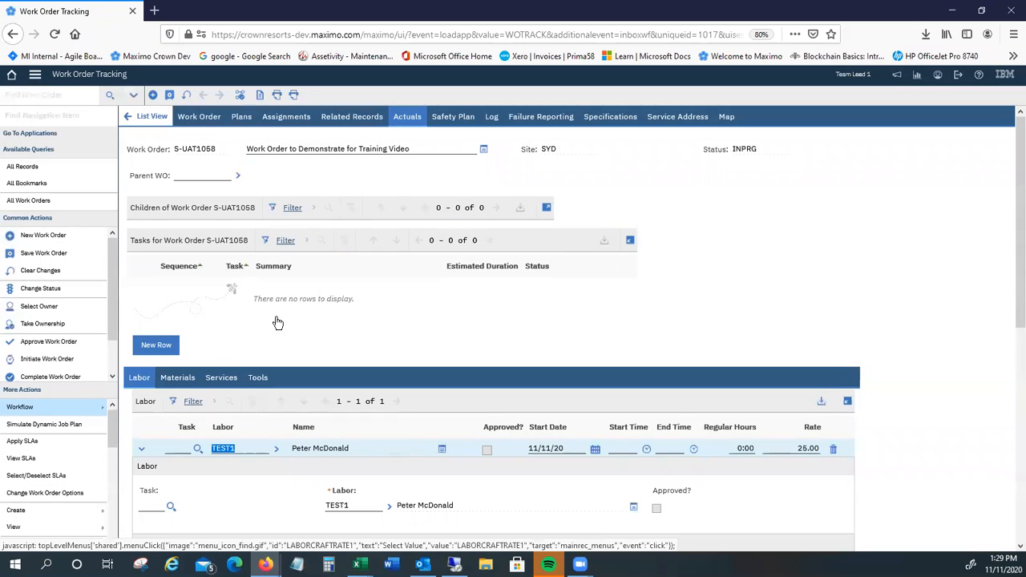
Step: Set the labor row's regular hours to 2, save the work order and collapse the row's details
scroll(363, 324, "down", 1)
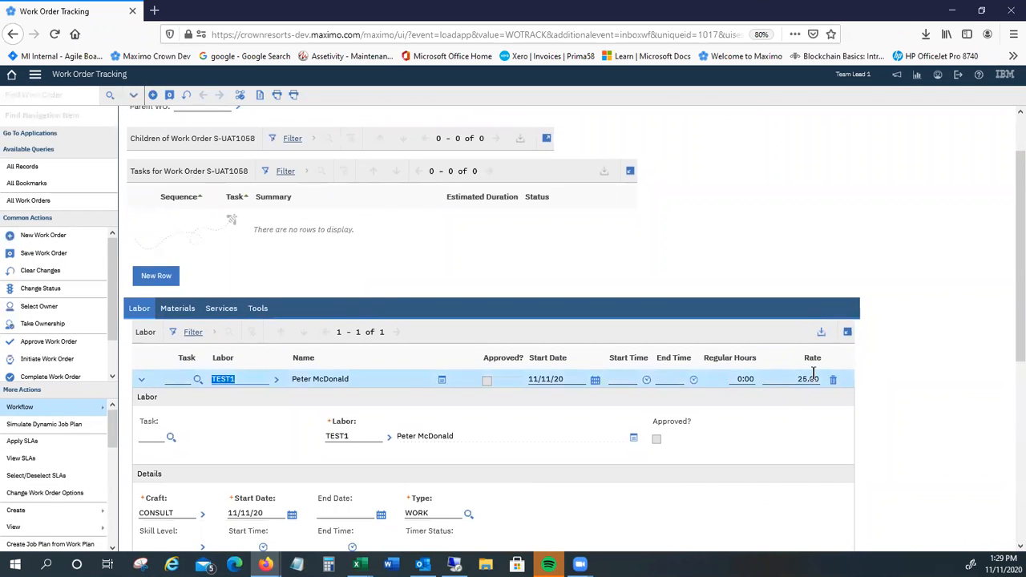
left_click(740, 379)
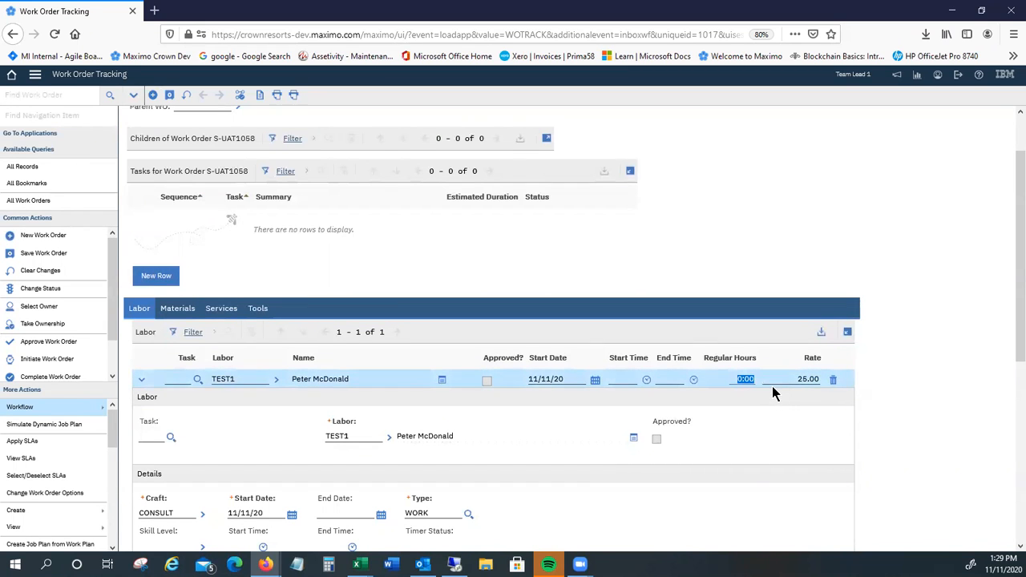
type("2")
key("Tab")
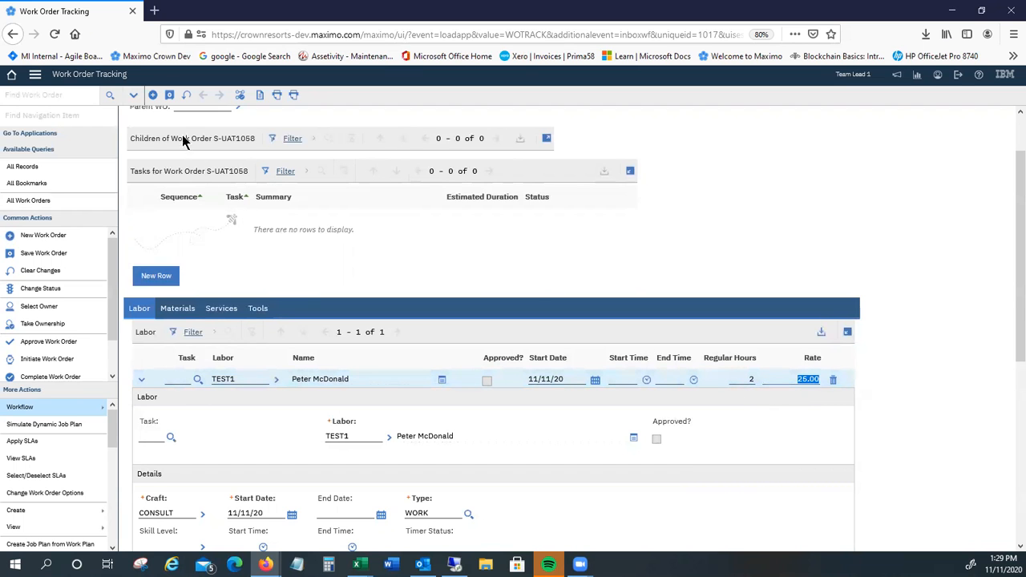
left_click(170, 96)
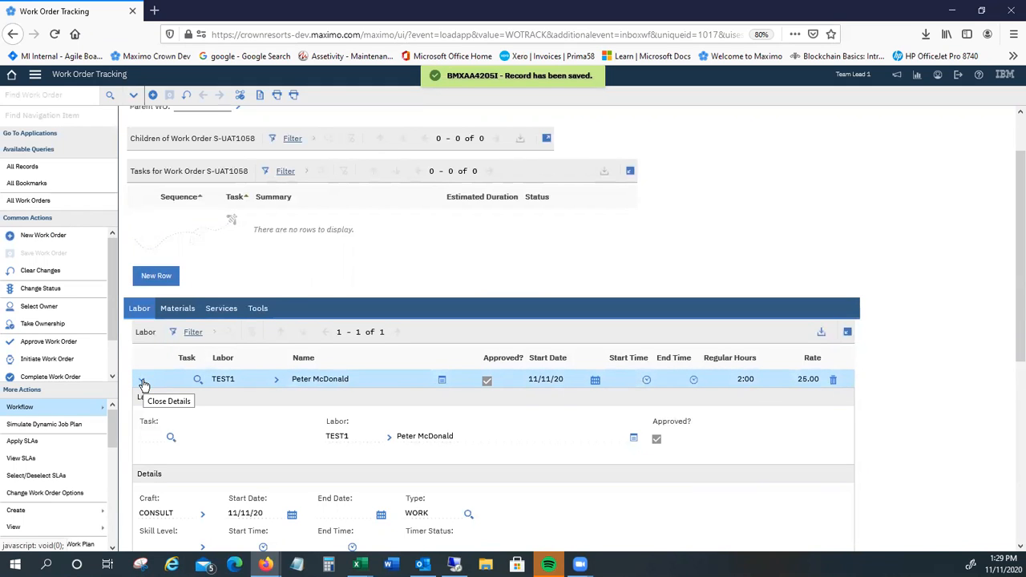
left_click(142, 382)
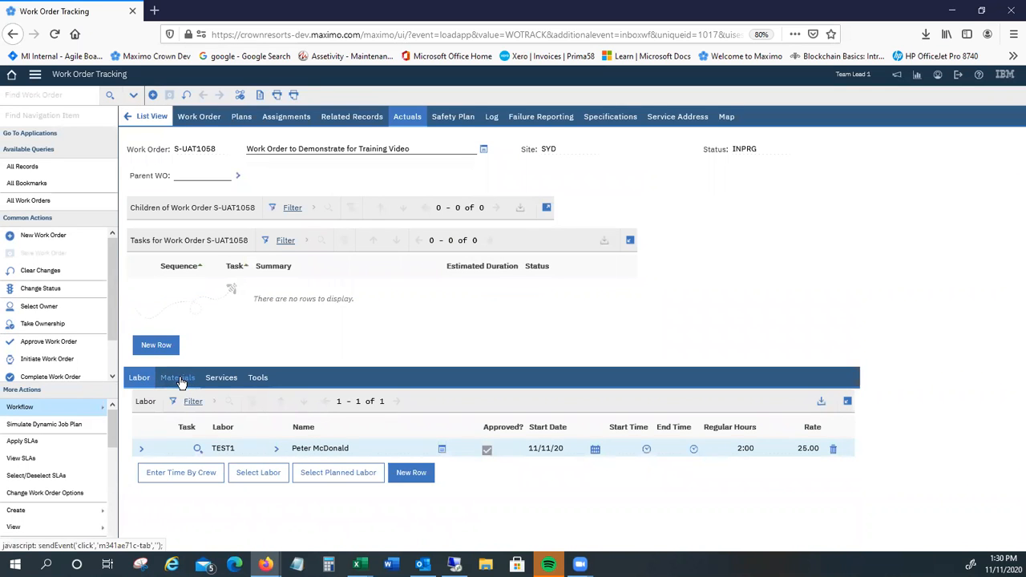
Step: Add a materials row to the work order's actuals and select ITEM1 (Test Item 1) as the item
left_click(180, 378)
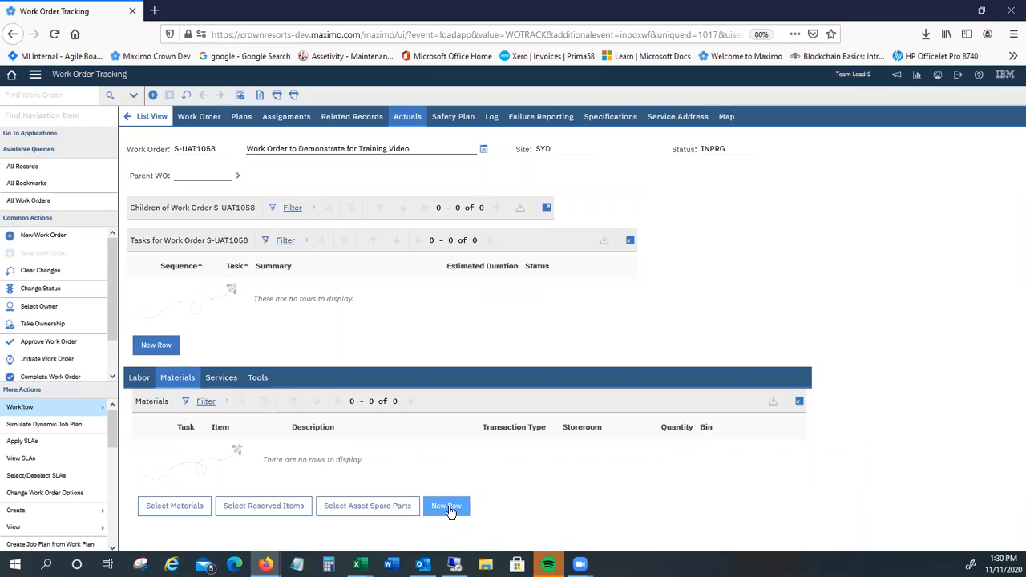
left_click(448, 508)
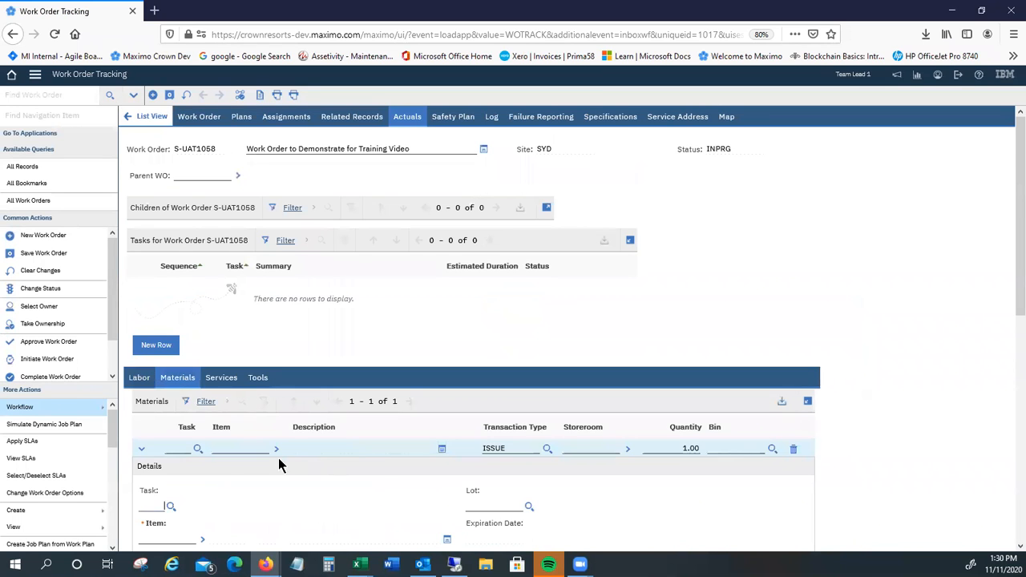
left_click(202, 540)
left_click(237, 452)
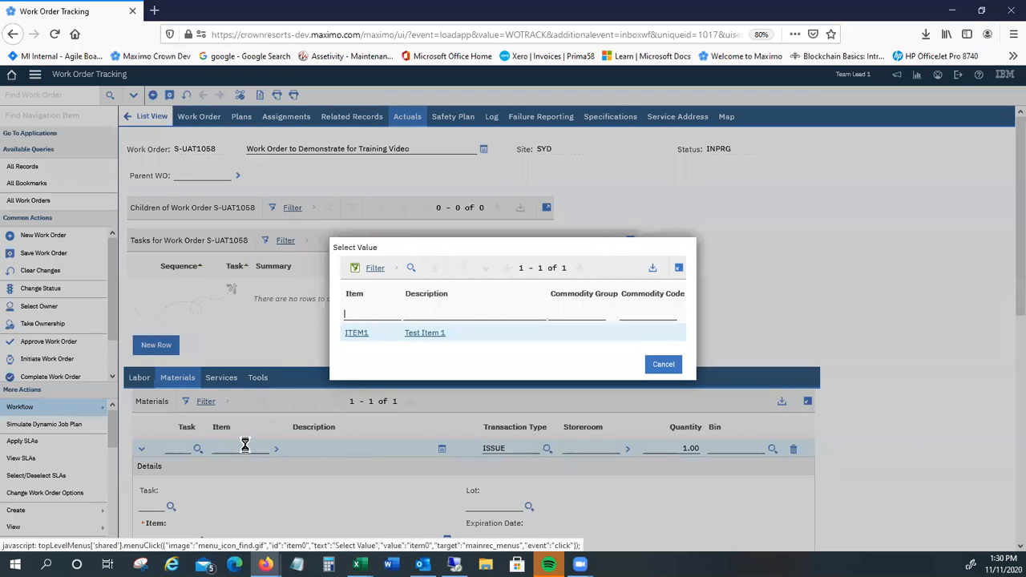
left_click(354, 334)
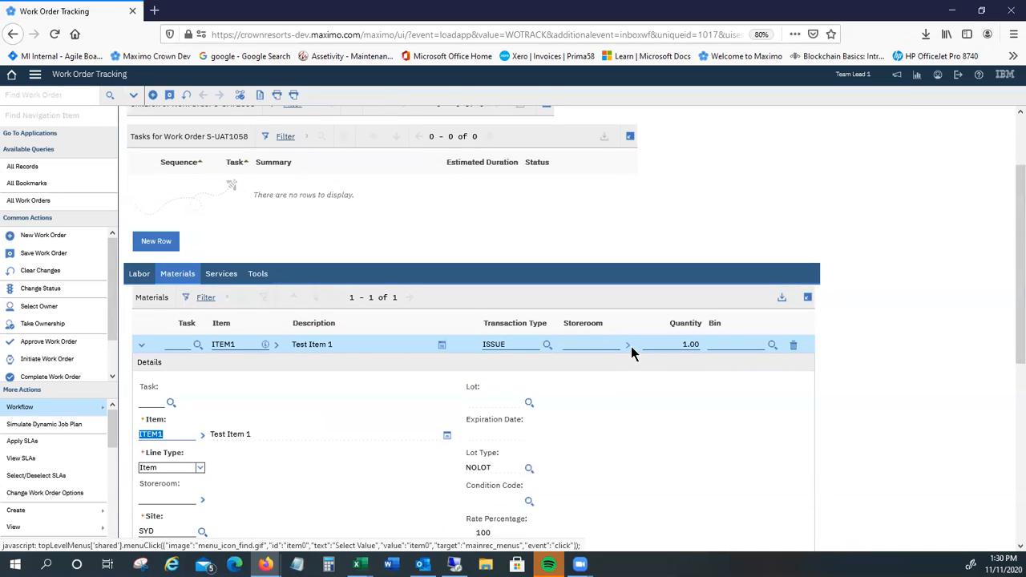
Step: Set the material row's storeroom to TESTSTORE, check the row's details and save the work order
left_click(628, 348)
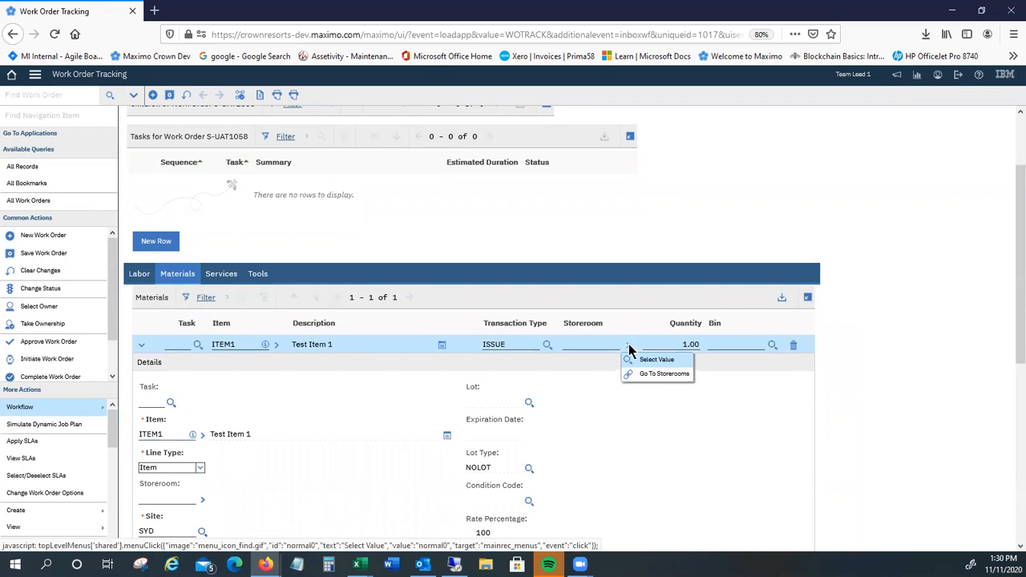
left_click(651, 355)
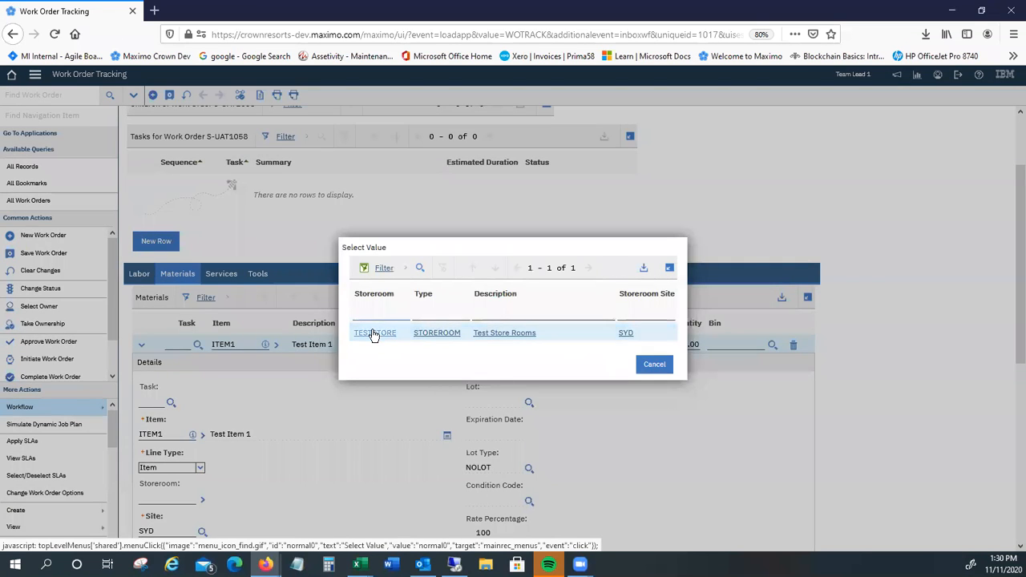
left_click(394, 336)
scroll(608, 405, "down", 3)
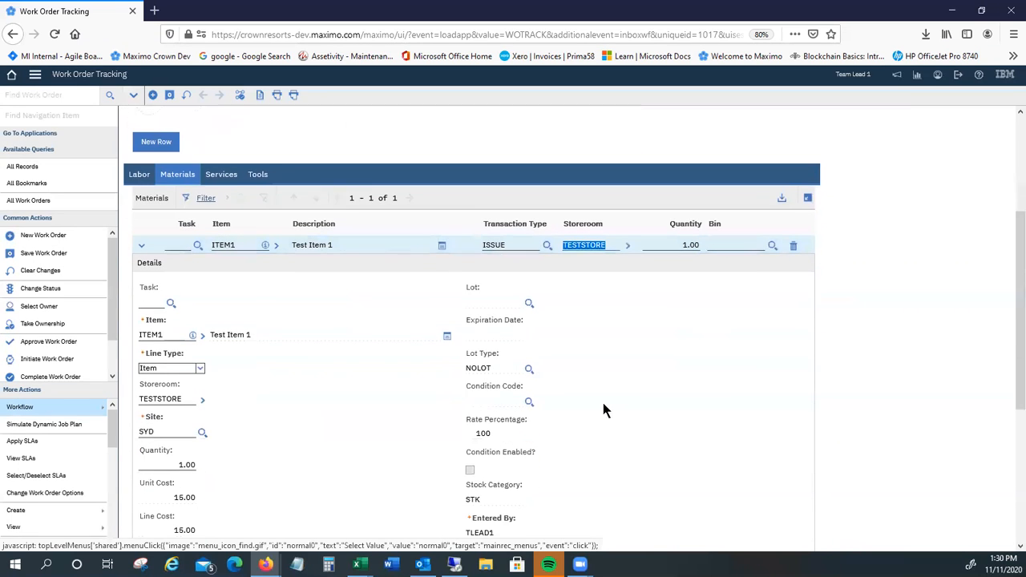
scroll(225, 458, "down", 1)
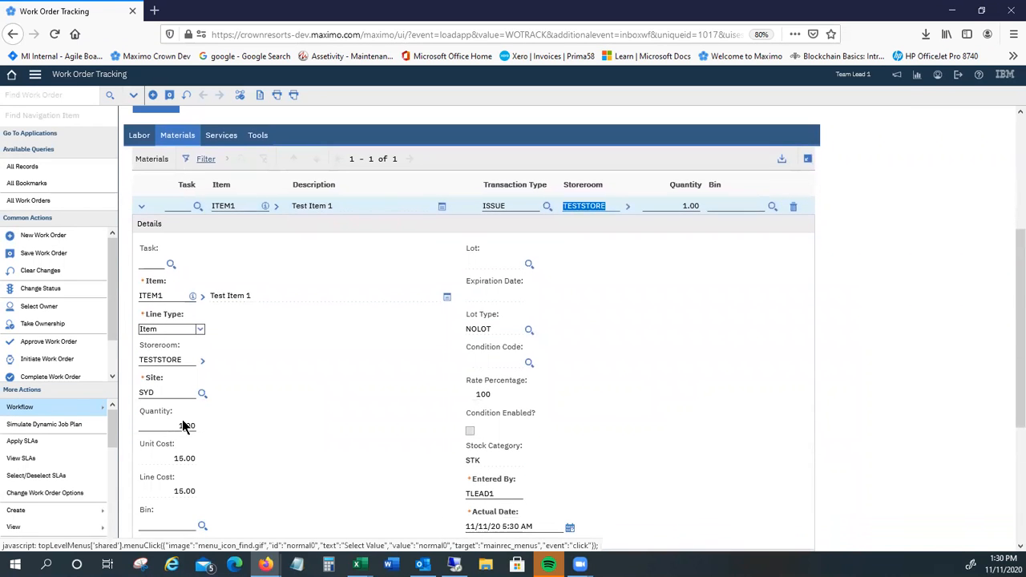
scroll(240, 281, "up", 4)
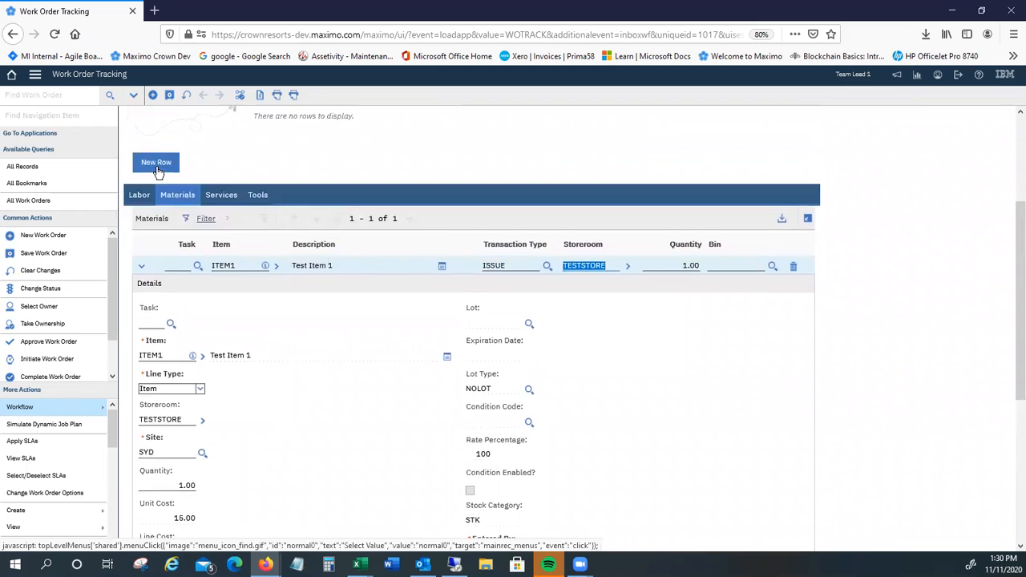
left_click(169, 95)
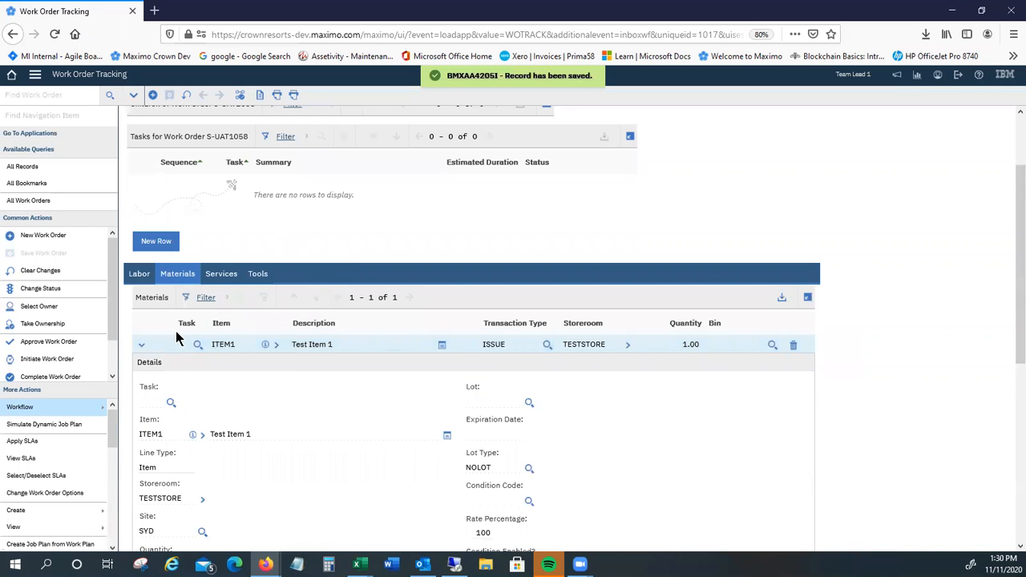
Step: Route the work order to failure reporting and set its failure class to F-BOIL (Boiler)
left_click(240, 94)
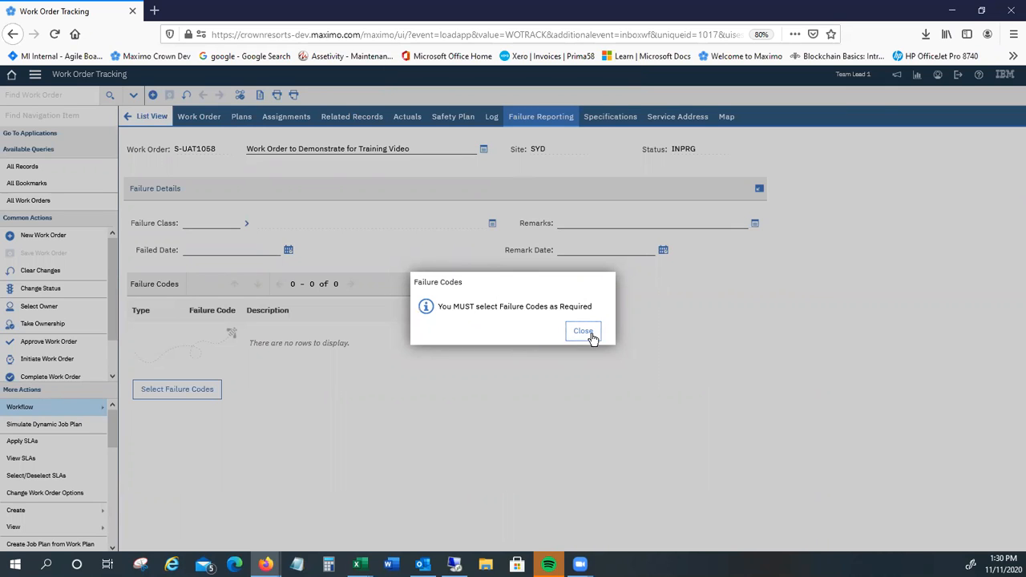
left_click(584, 334)
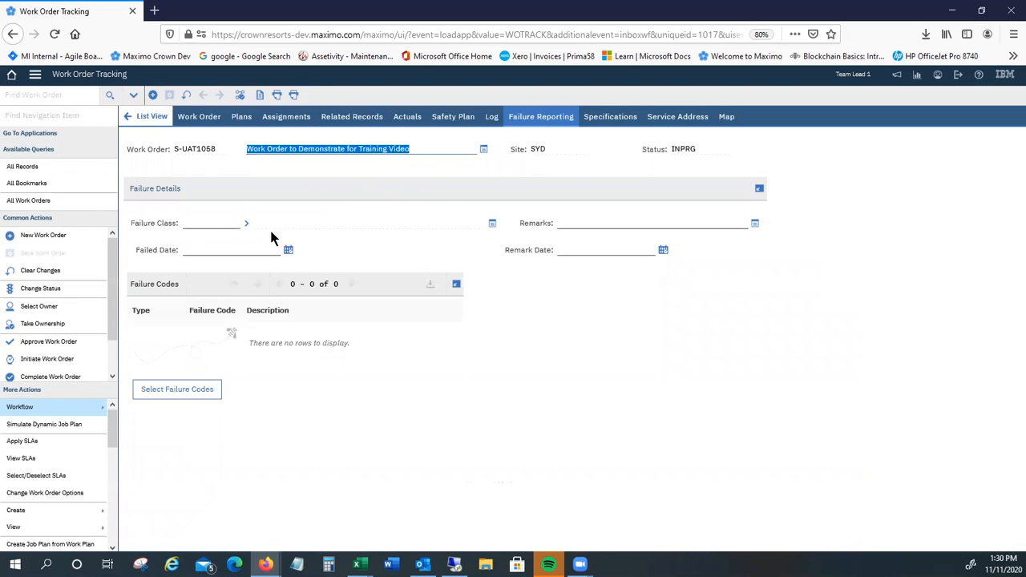
left_click(246, 224)
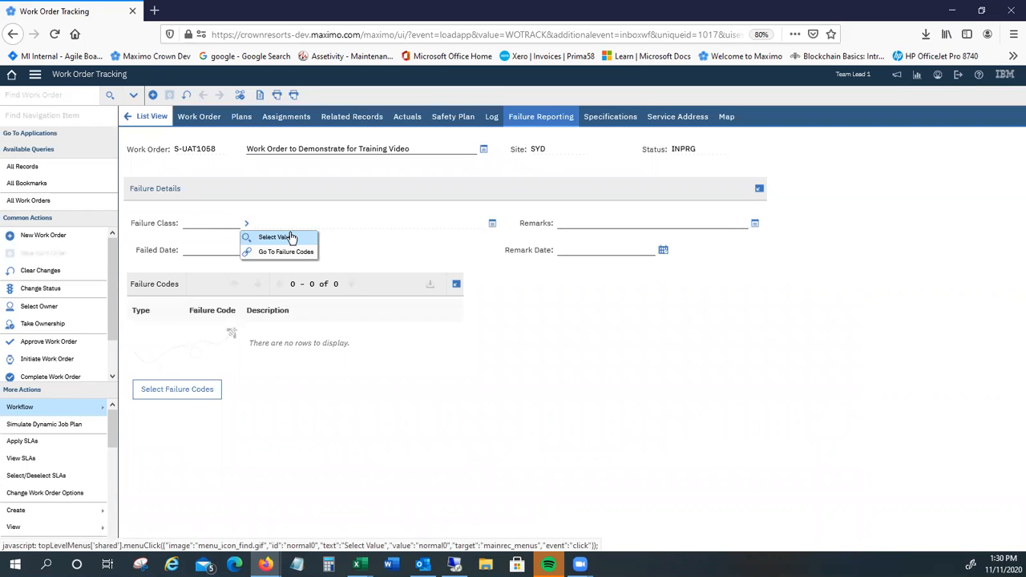
left_click(287, 240)
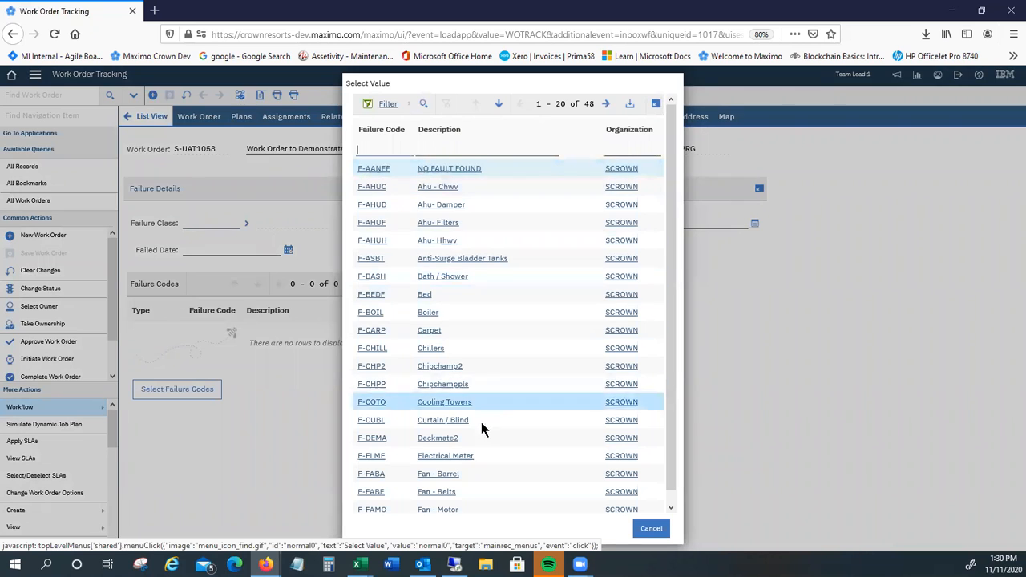
left_click(372, 189)
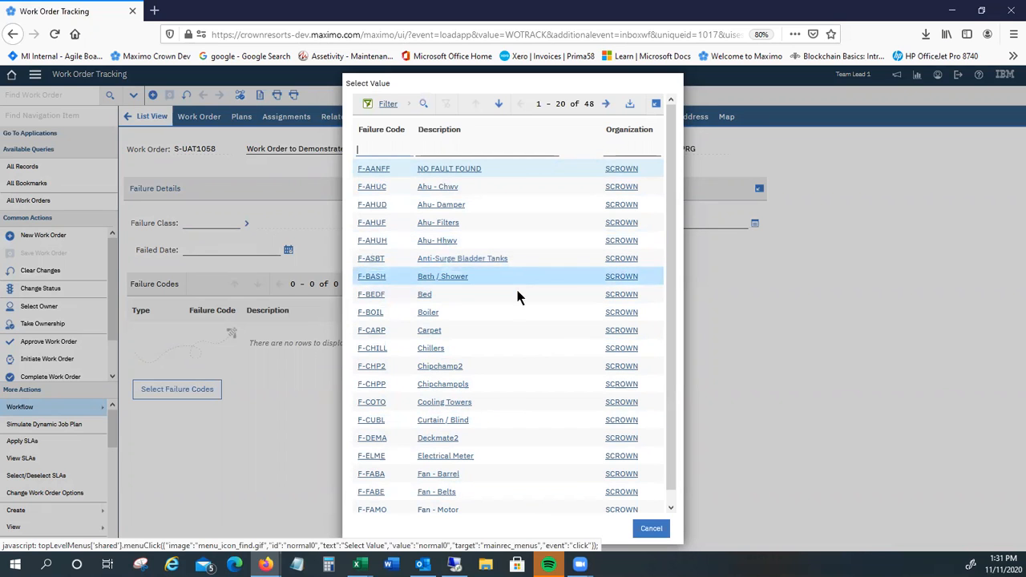
left_click(469, 206)
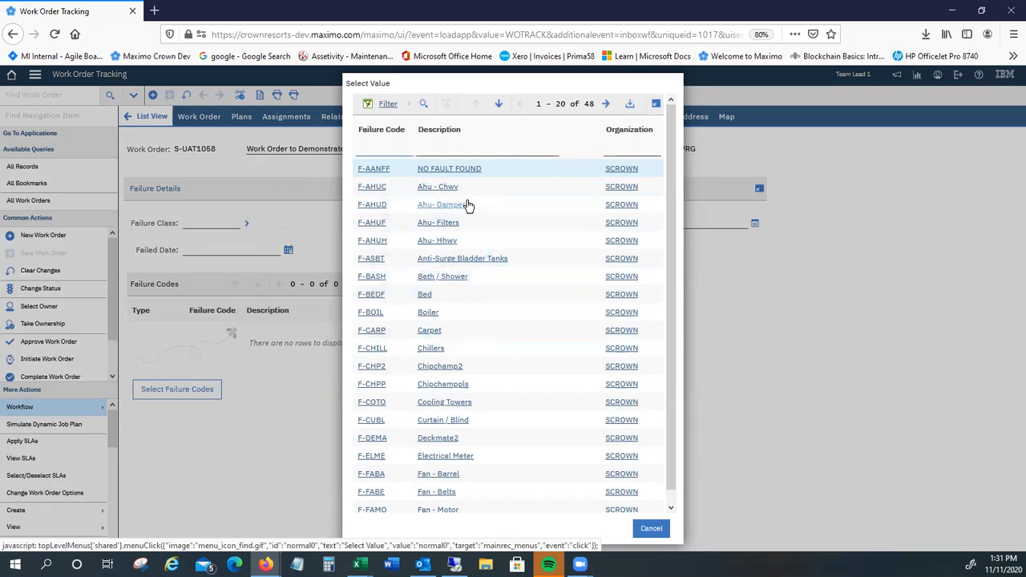
left_click(369, 312)
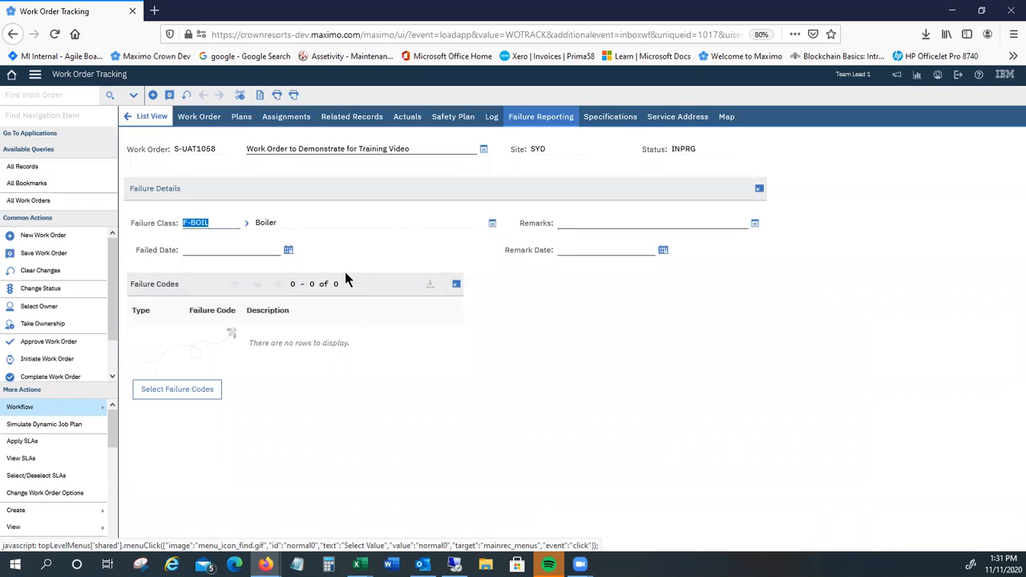
Step: Select the failure codes for the boiler: problem P-WINS (Will Not Start), cause C-NOCR (No Call To Run) and remedy R-CHCM (Change To Correct Control Mode)
left_click(182, 389)
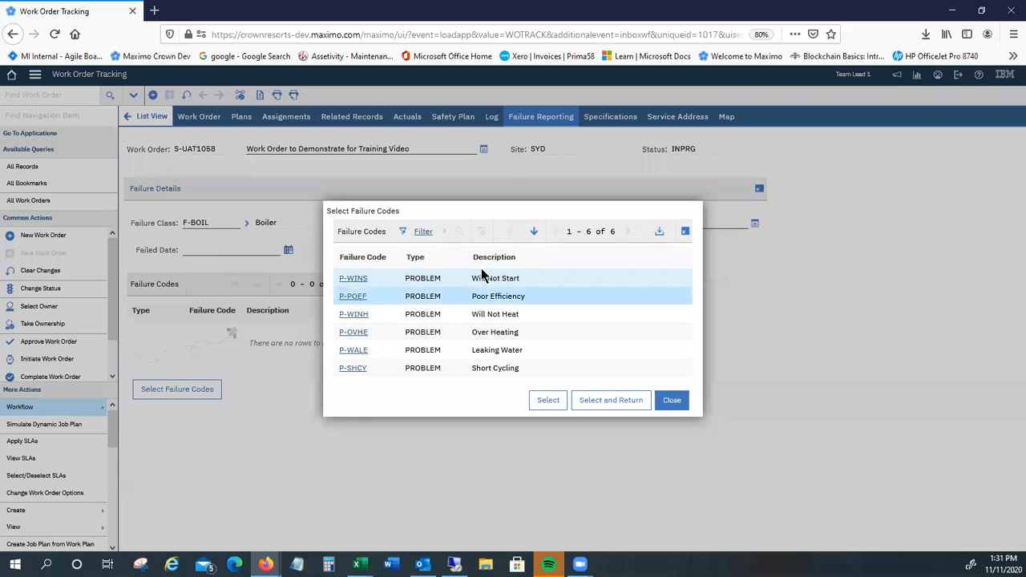
left_click(353, 279)
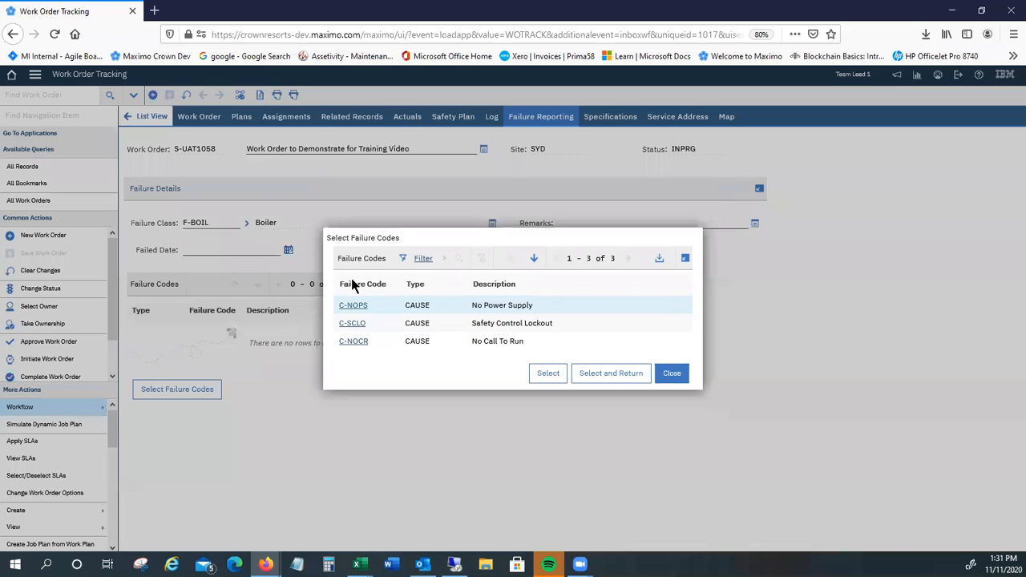
left_click(357, 345)
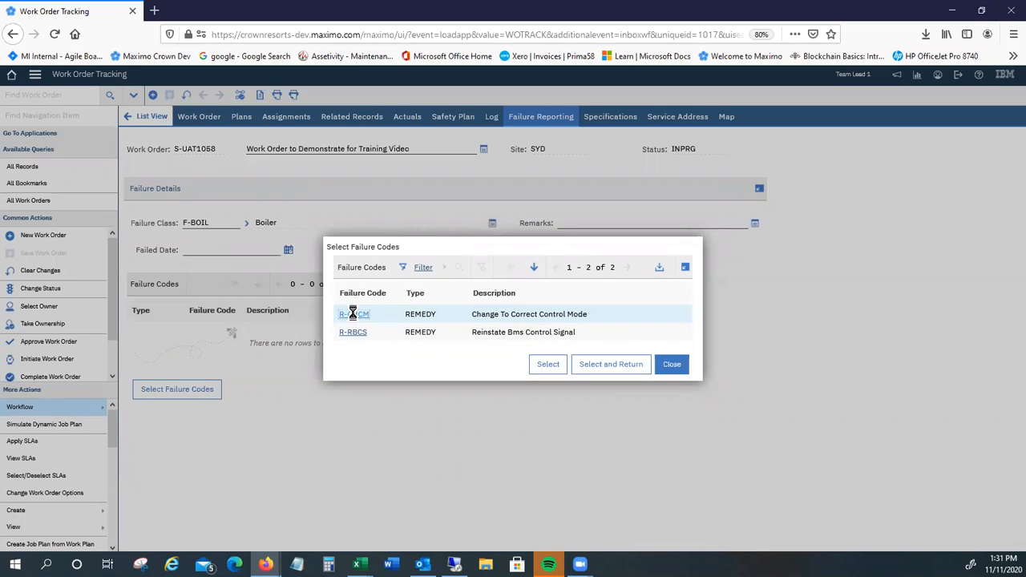
left_click(353, 313)
left_click(199, 331)
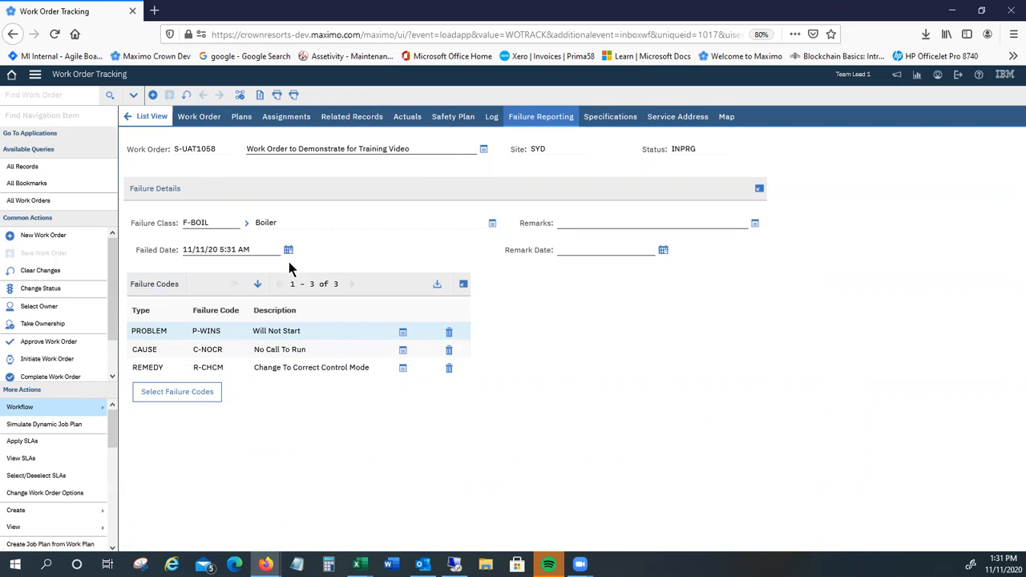
Step: Route the work order through the workflow with follow up work not required and check its workflow assignments
left_click(241, 96)
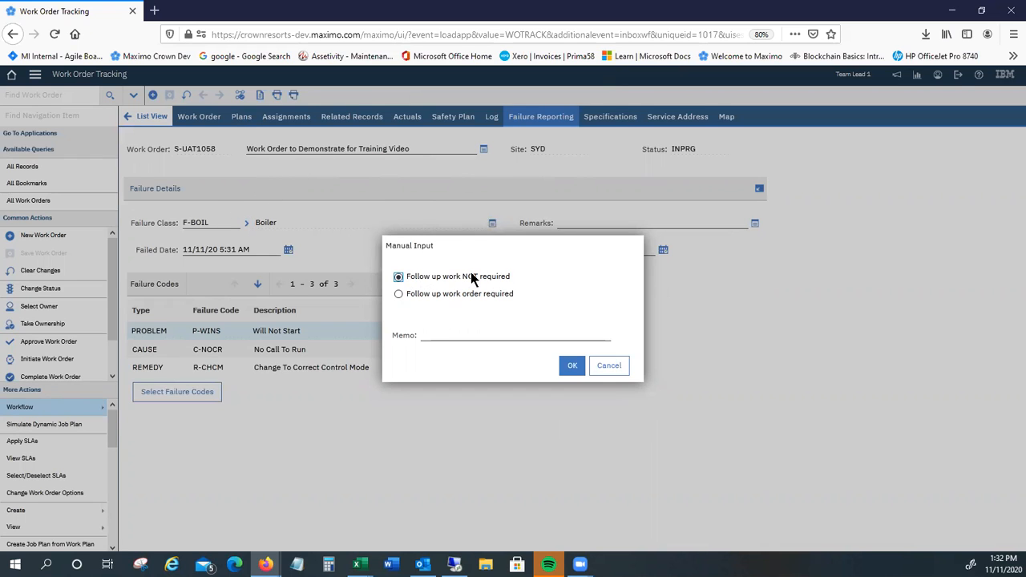
left_click(574, 367)
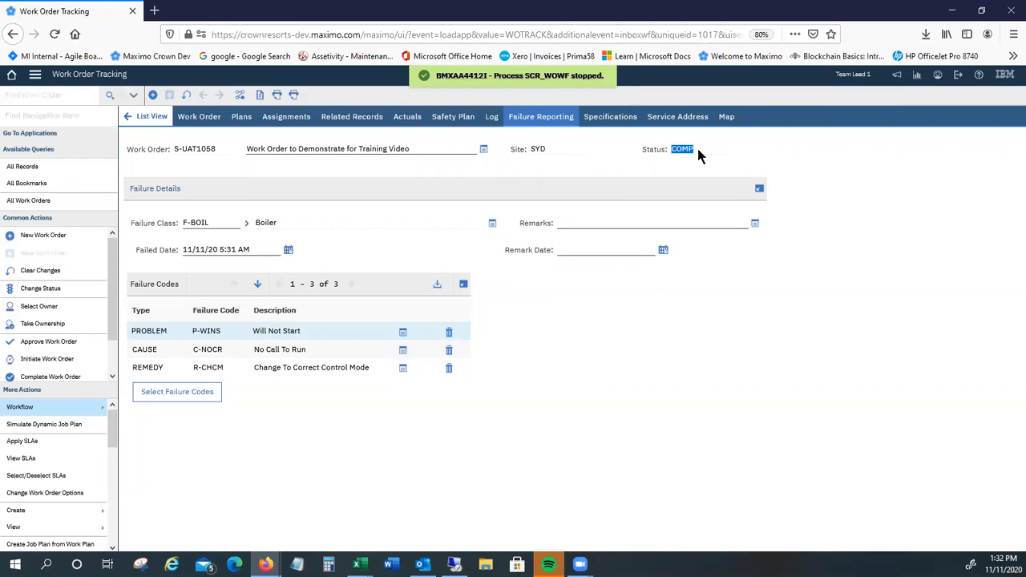
mouse_move(69, 409)
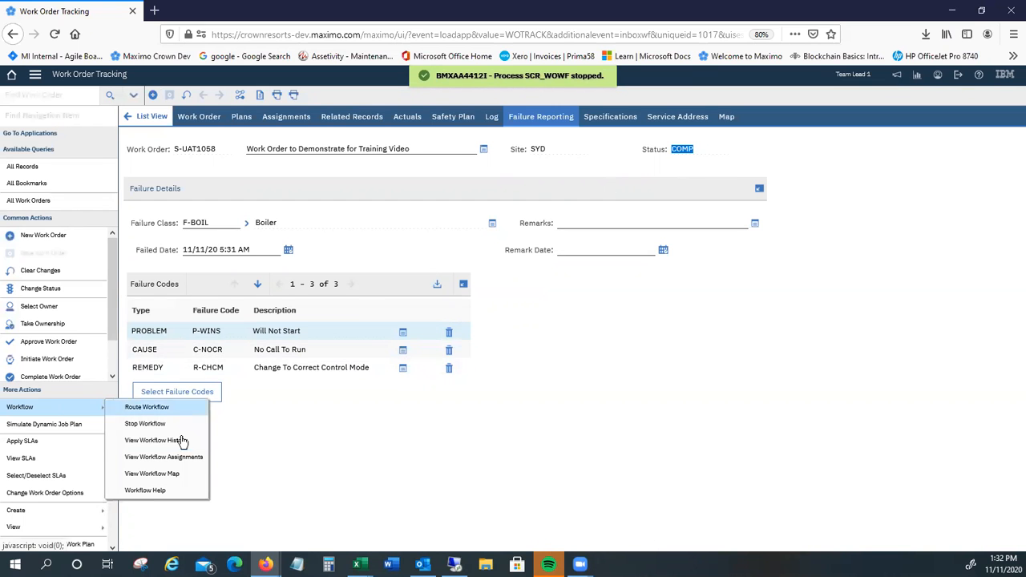
left_click(191, 461)
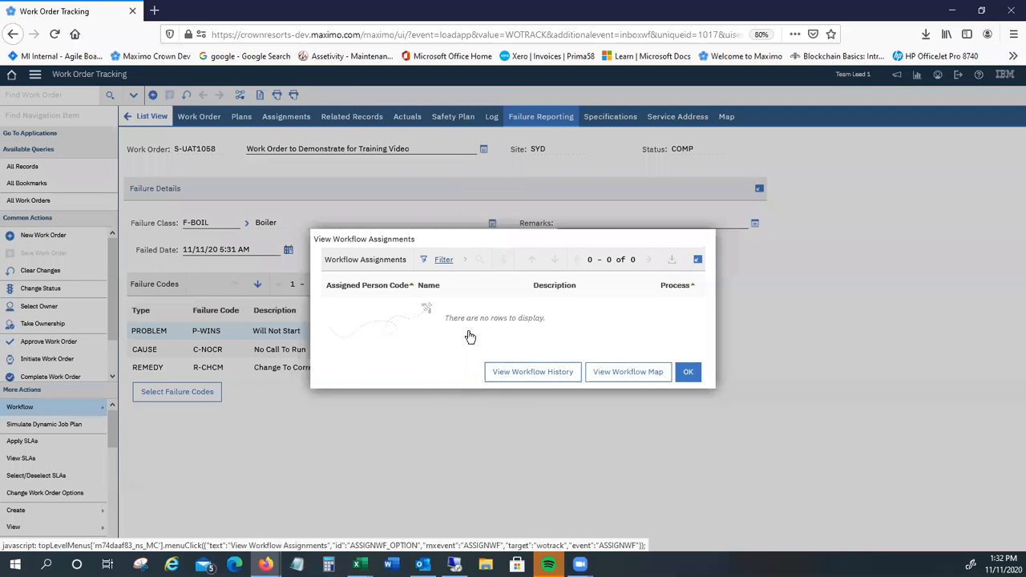
left_click(690, 373)
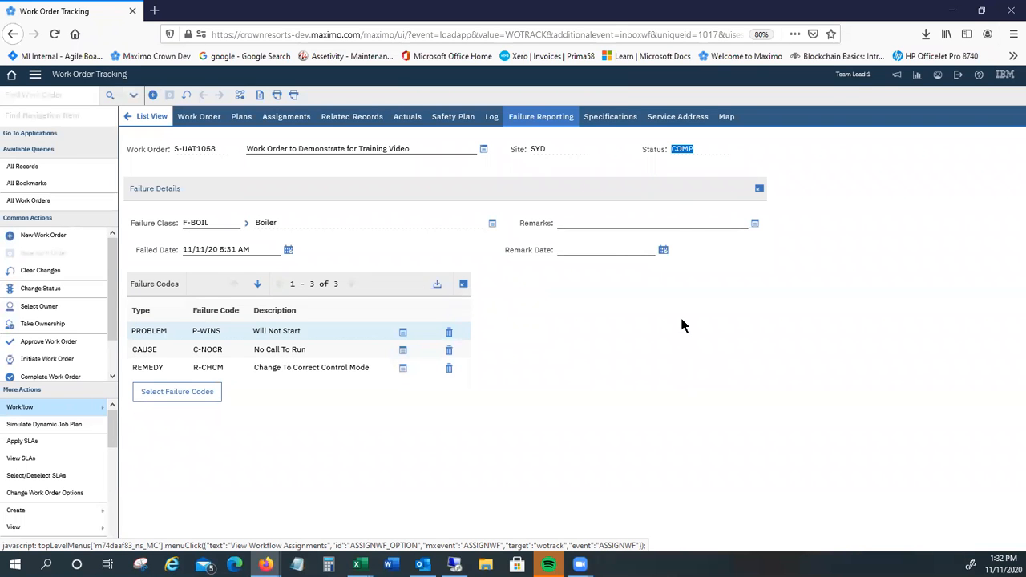